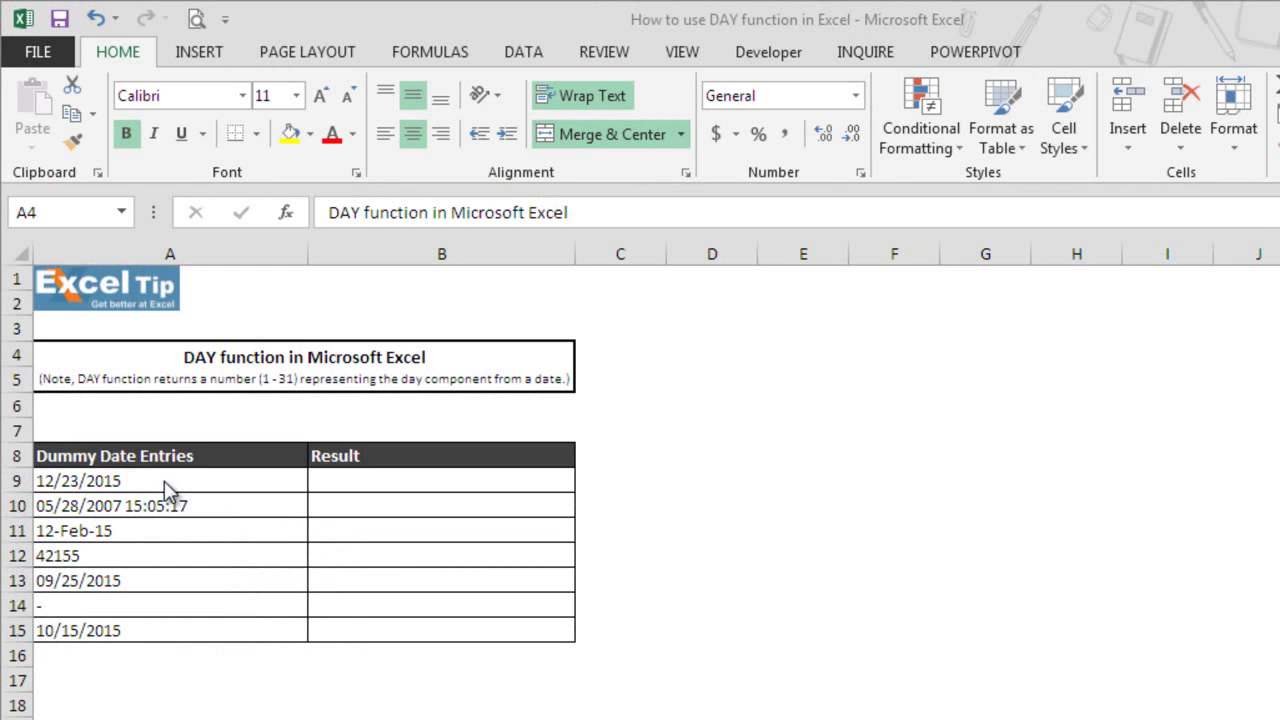
Step: Enter =DAY(A9) in B9 and =DAY(A10) in B10, returning 23 and 28
{"action": "key", "text": "F2"}
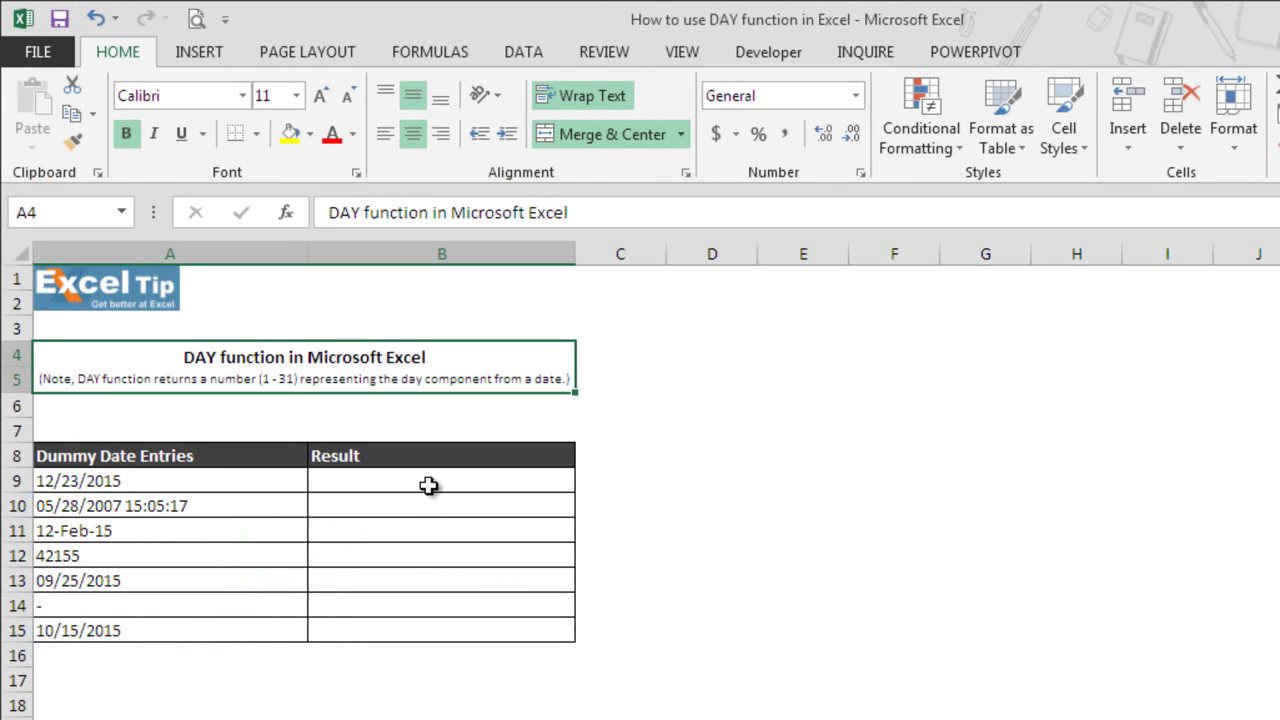
{"action": "left_click", "coordinate": [431, 486]}
{"action": "type", "text": "=d"}
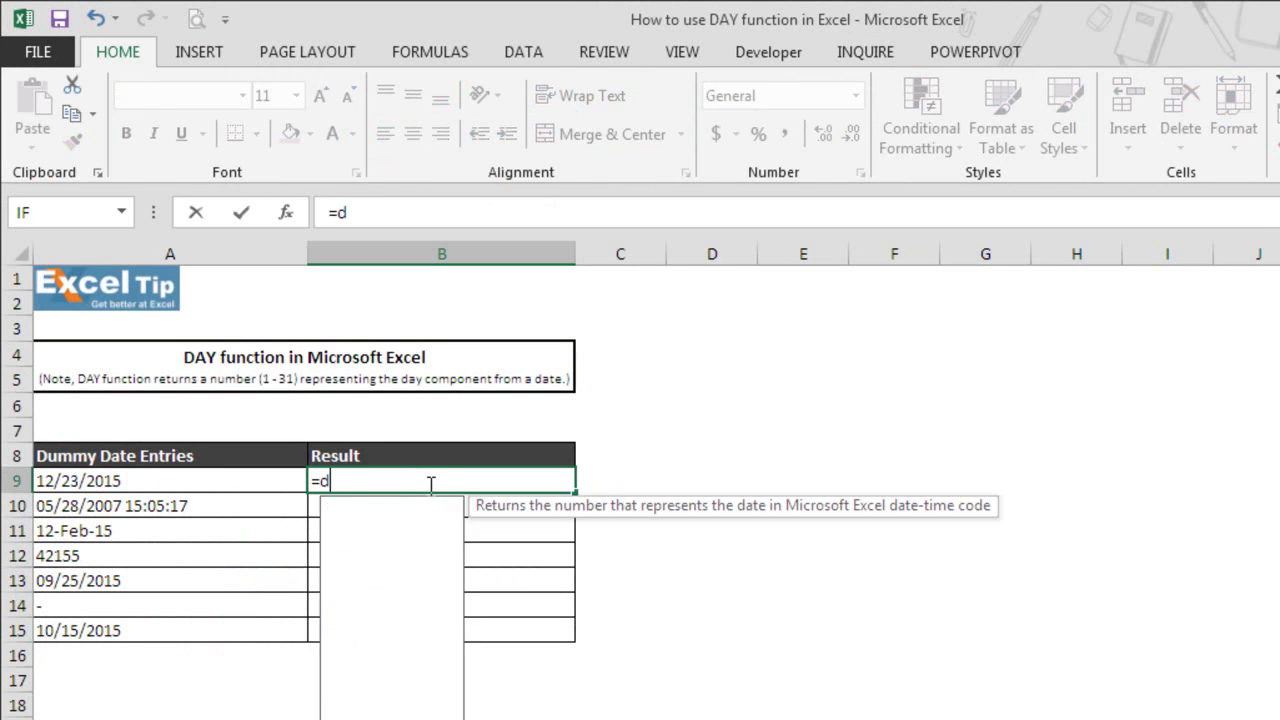
{"action": "type", "text": "ay"}
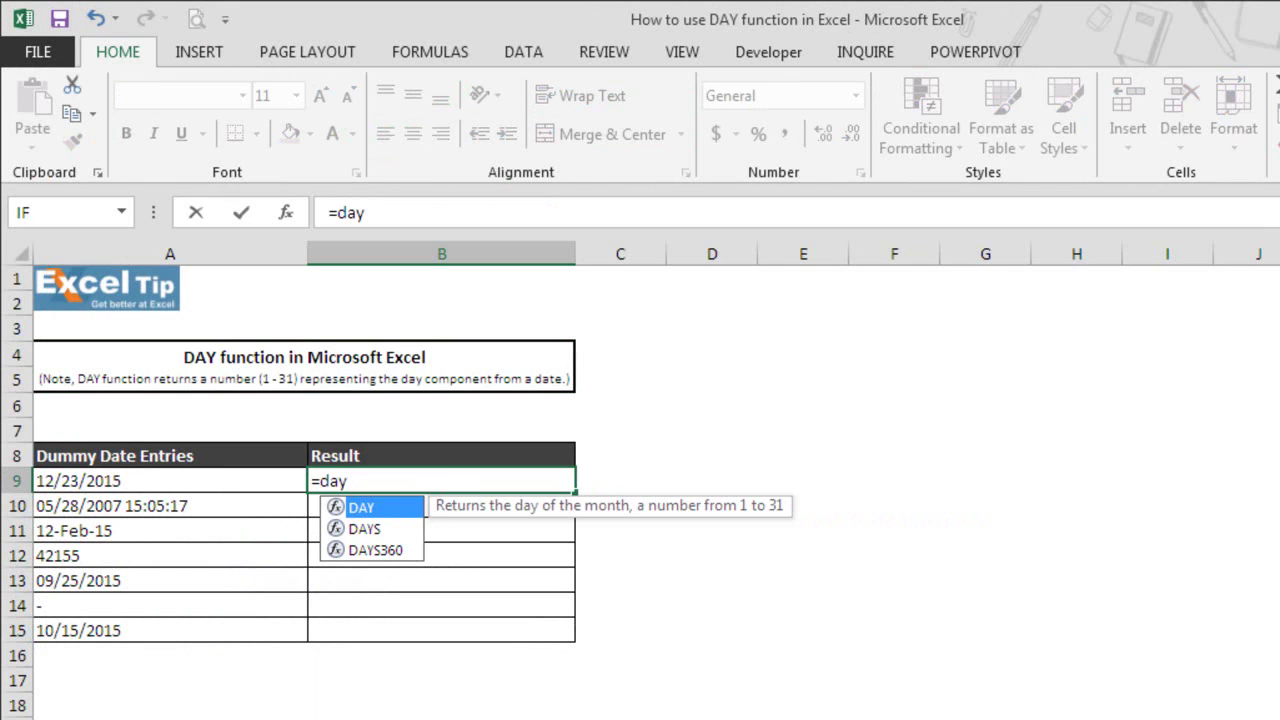
{"action": "key", "text": "Tab"}
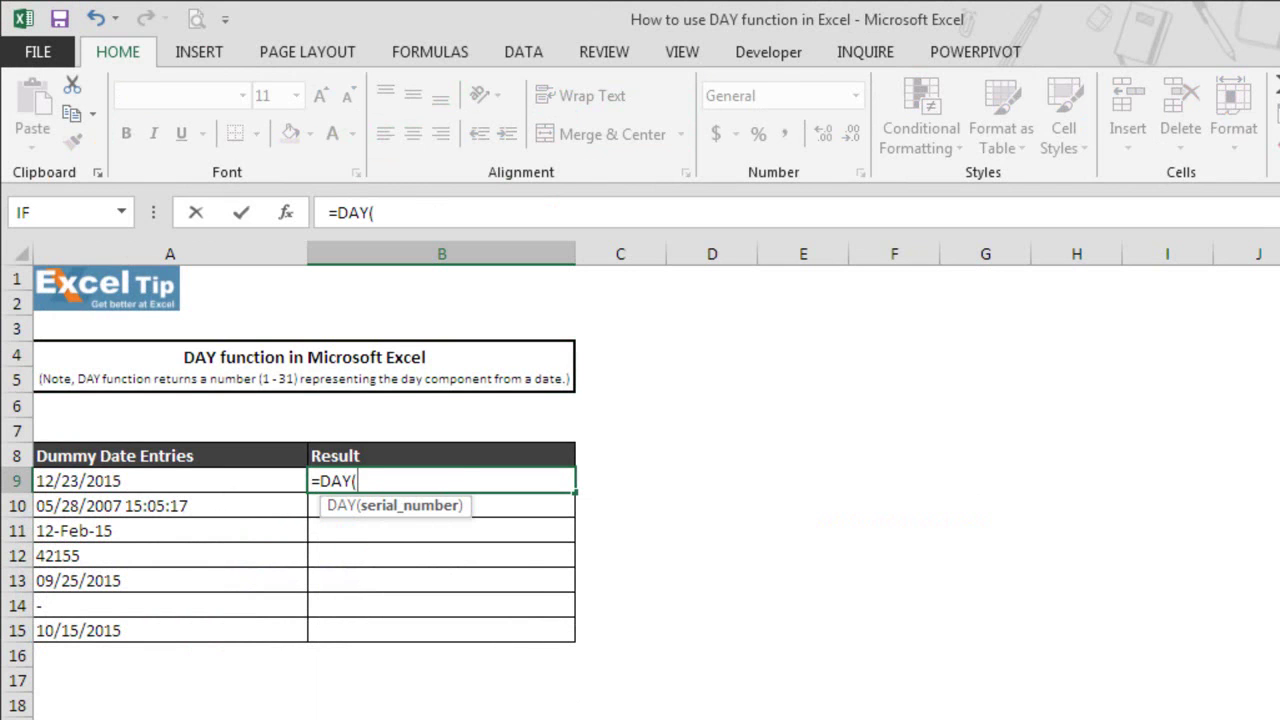
{"action": "left_click", "coordinate": [179, 474]}
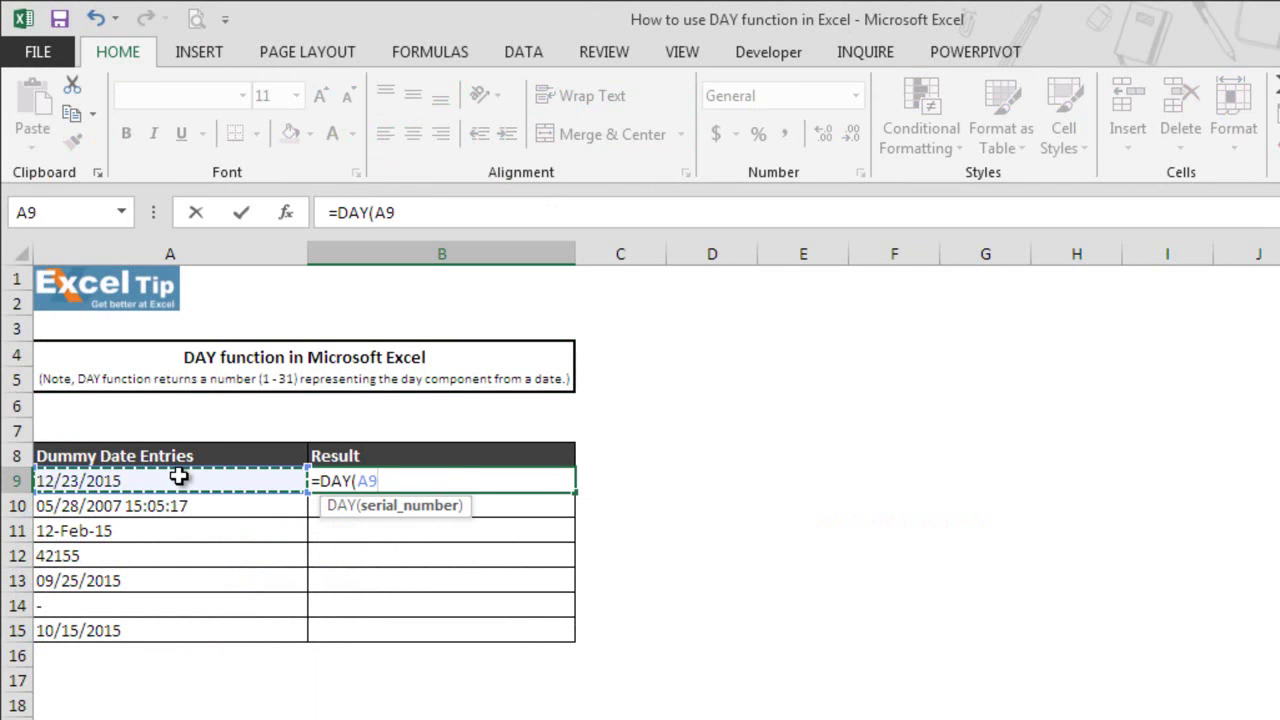
{"action": "key", "text": "Return"}
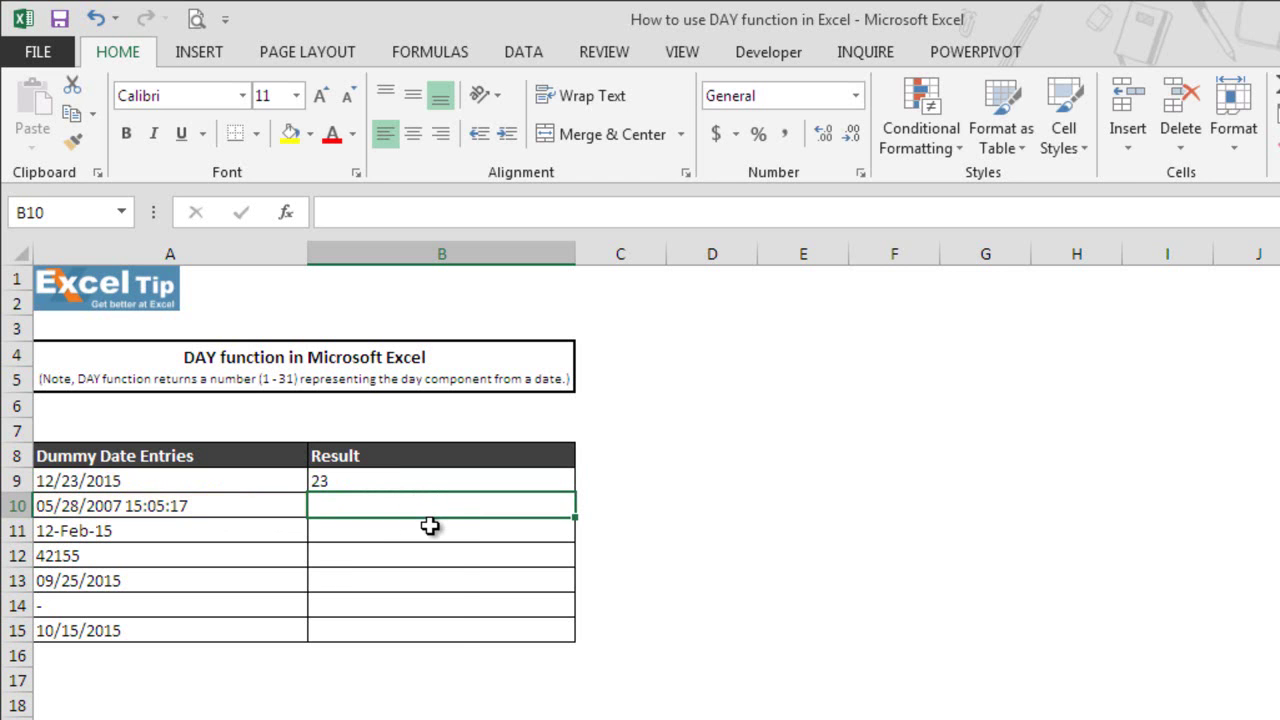
{"action": "type", "text": "=day"}
{"action": "key", "text": "Tab"}
{"action": "key", "text": "Left"}
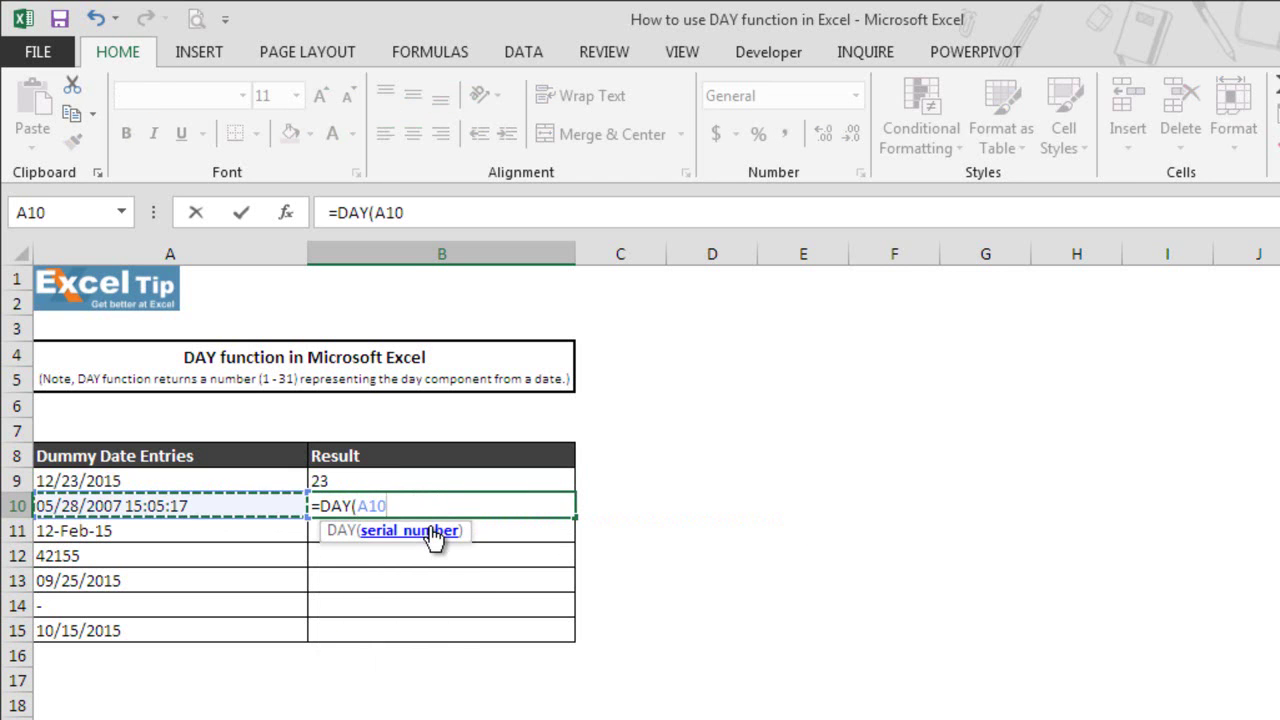
{"action": "key", "text": "ctrl+Return"}
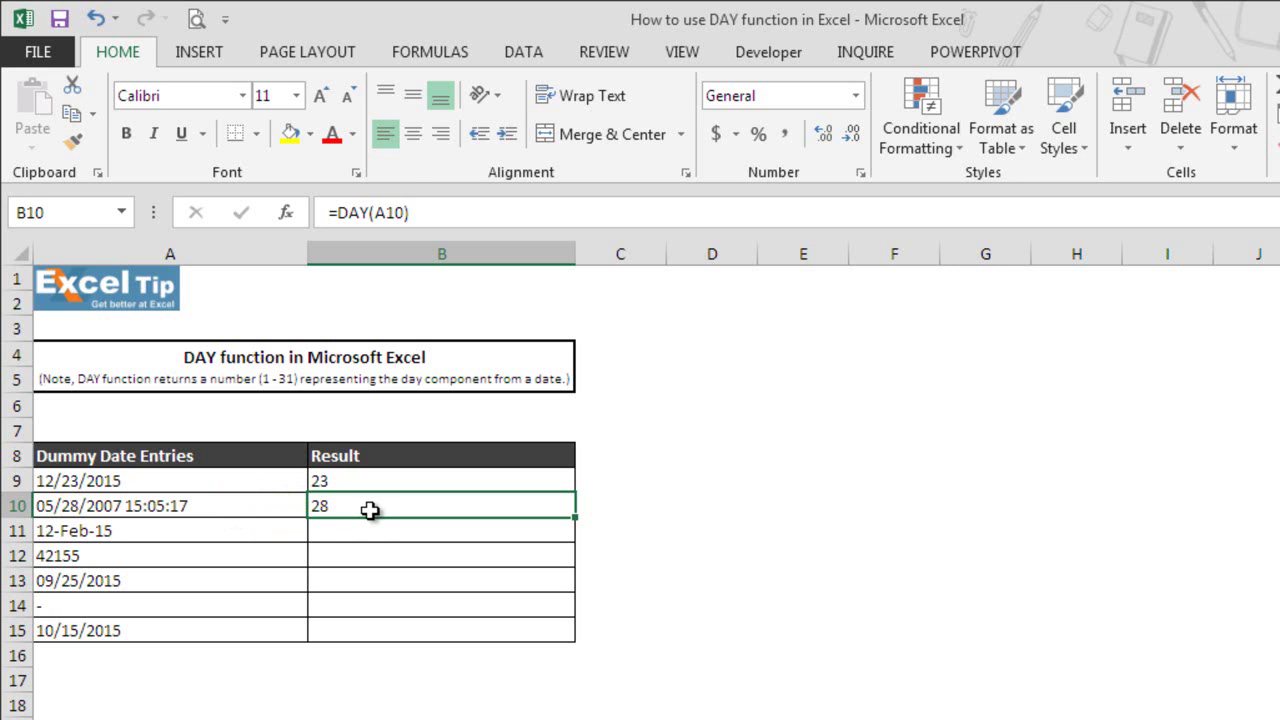
Step: Enter =DAY(A11) and =DAY(A12) in B11 and B12 for 12-Feb-15 and serial 42155
{"action": "key", "text": "Down"}
{"action": "type", "text": "=day"}
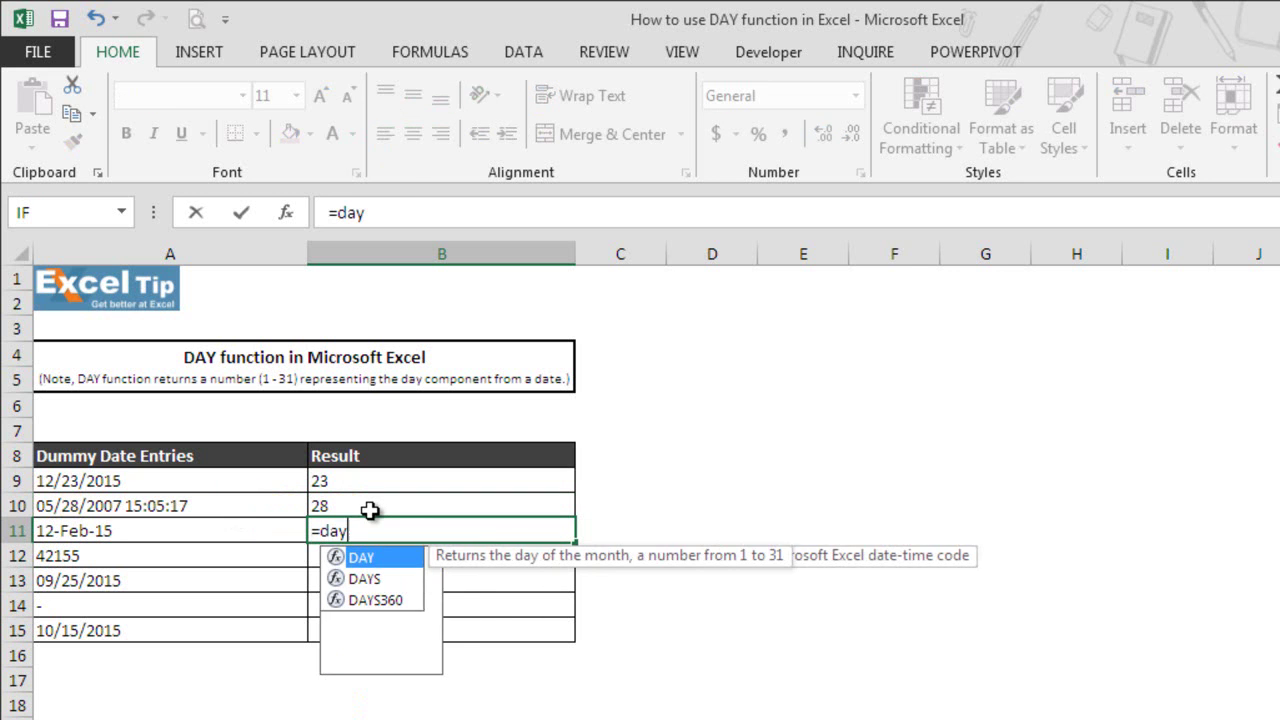
{"action": "key", "text": "Tab"}
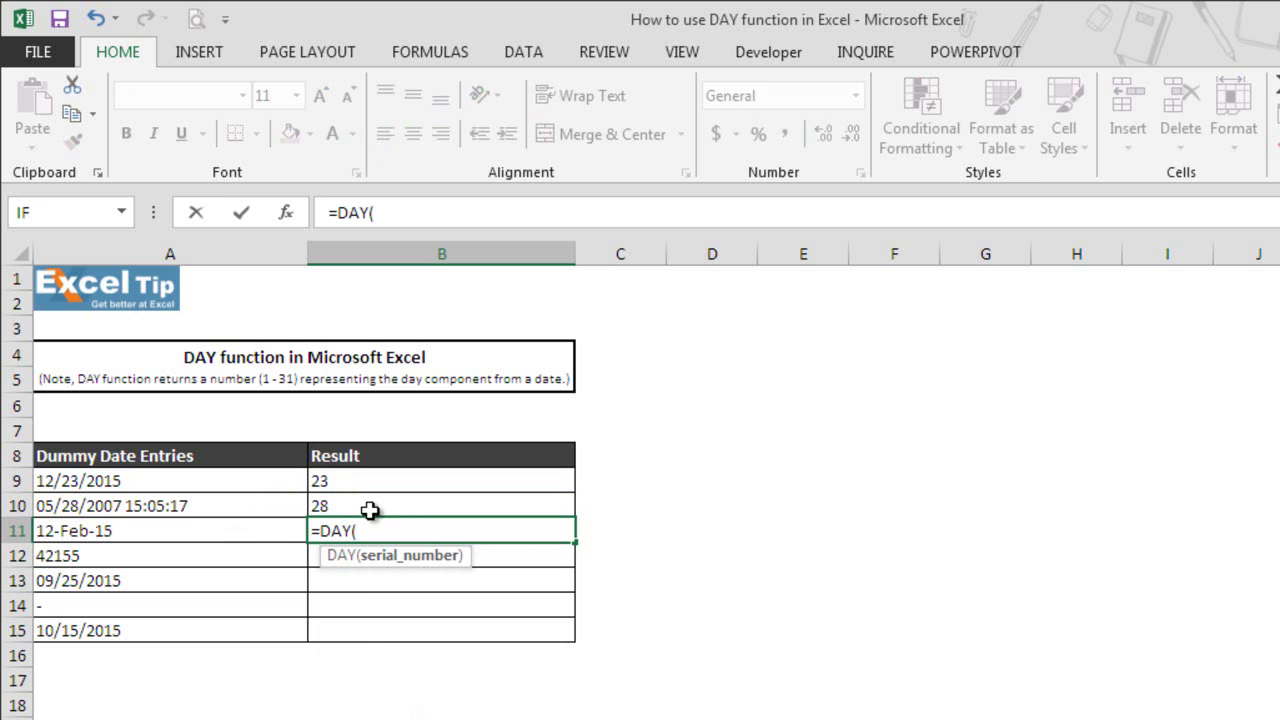
{"action": "left_click", "coordinate": [243, 530]}
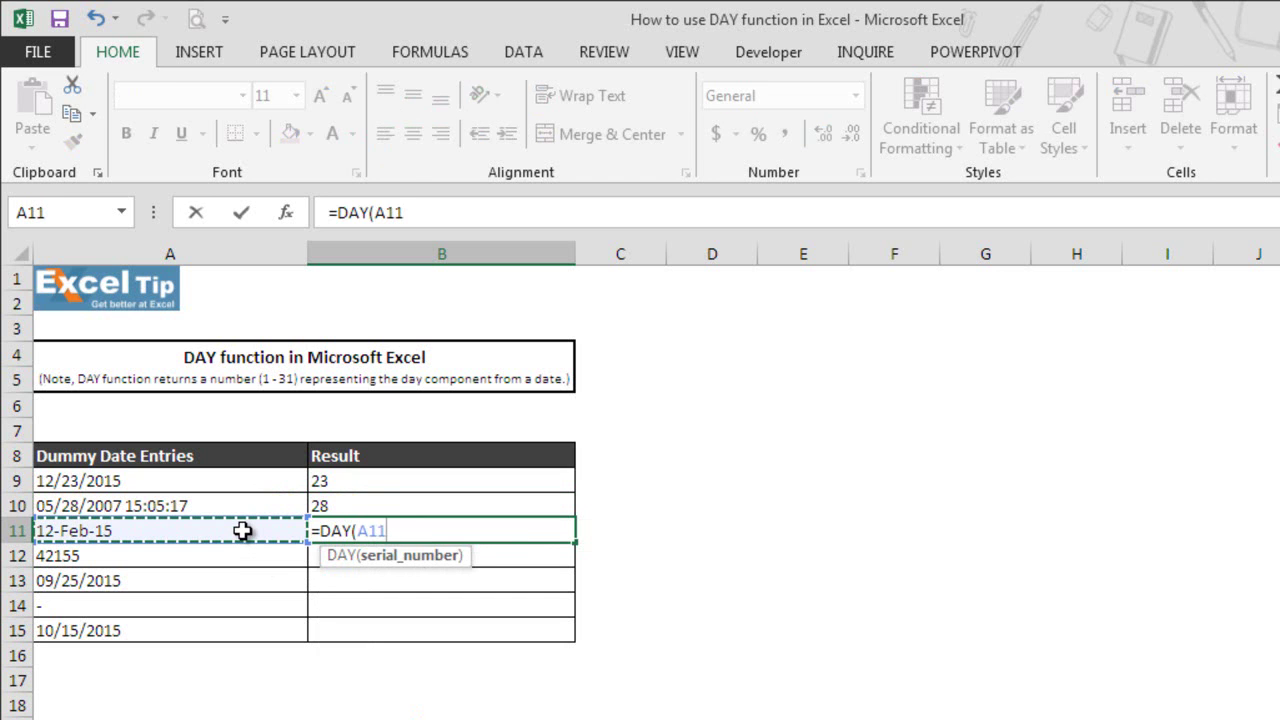
{"action": "key", "text": "Return"}
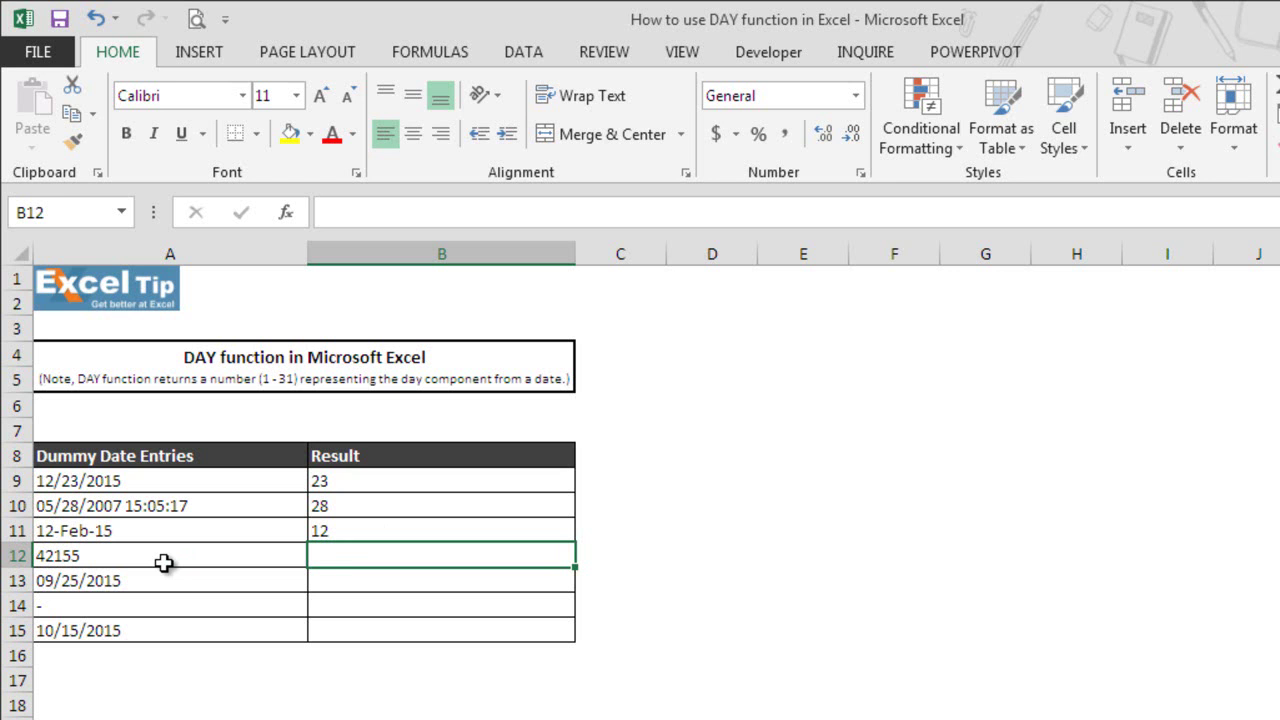
{"action": "type", "text": "=day"}
{"action": "key", "text": "Tab"}
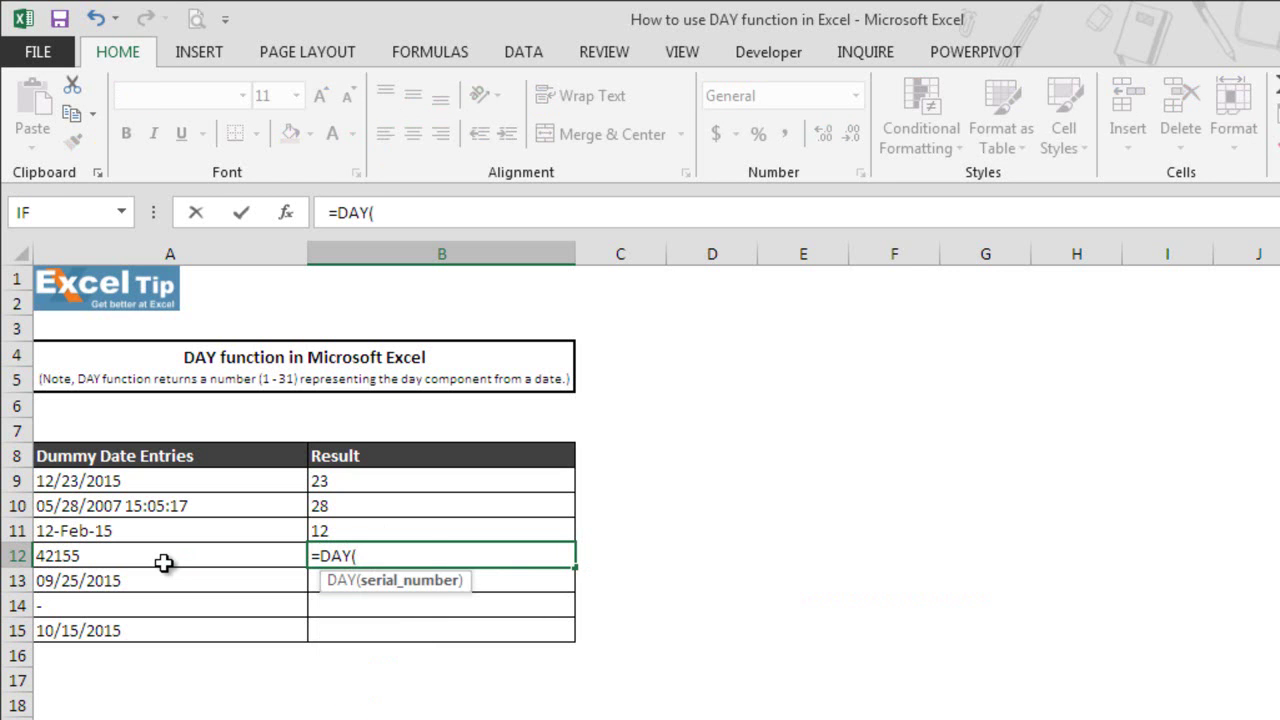
{"action": "left_click", "coordinate": [164, 563]}
{"action": "key", "text": "Return"}
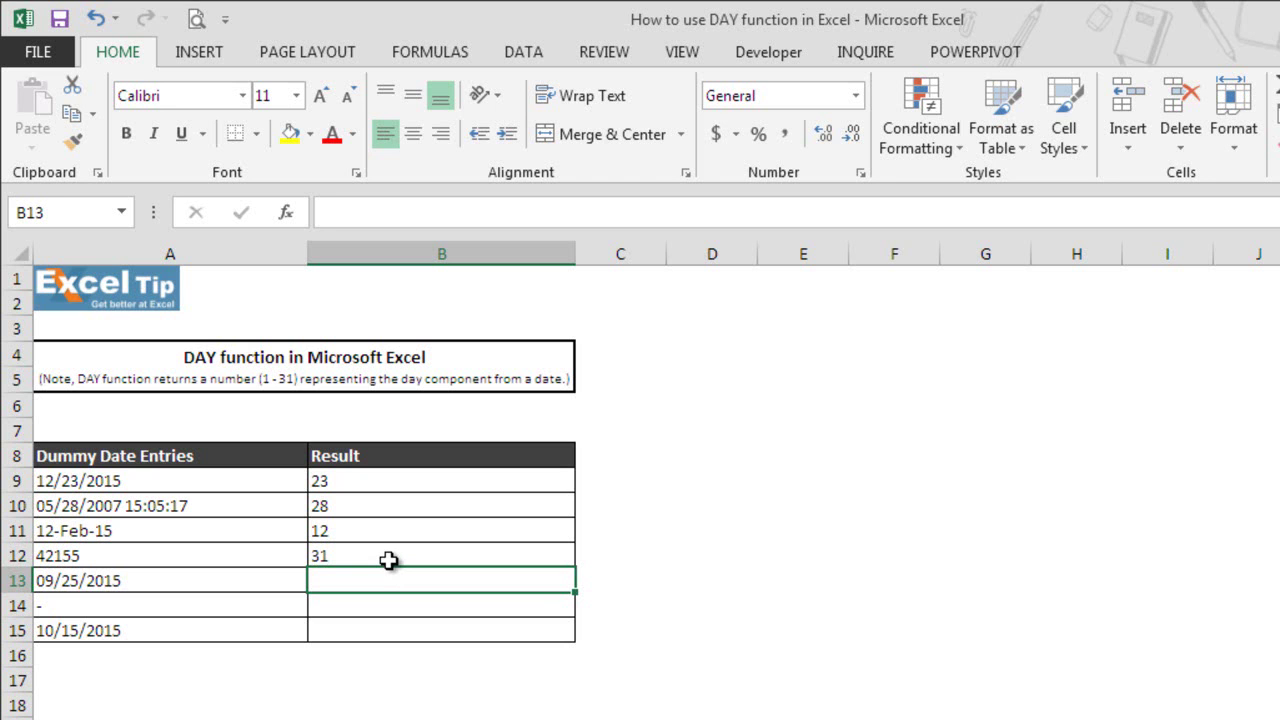
Step: Enter =DAY(A13) in B13 to get 25 from the 09/25/2015 DATE formula
{"action": "left_click", "coordinate": [230, 587]}
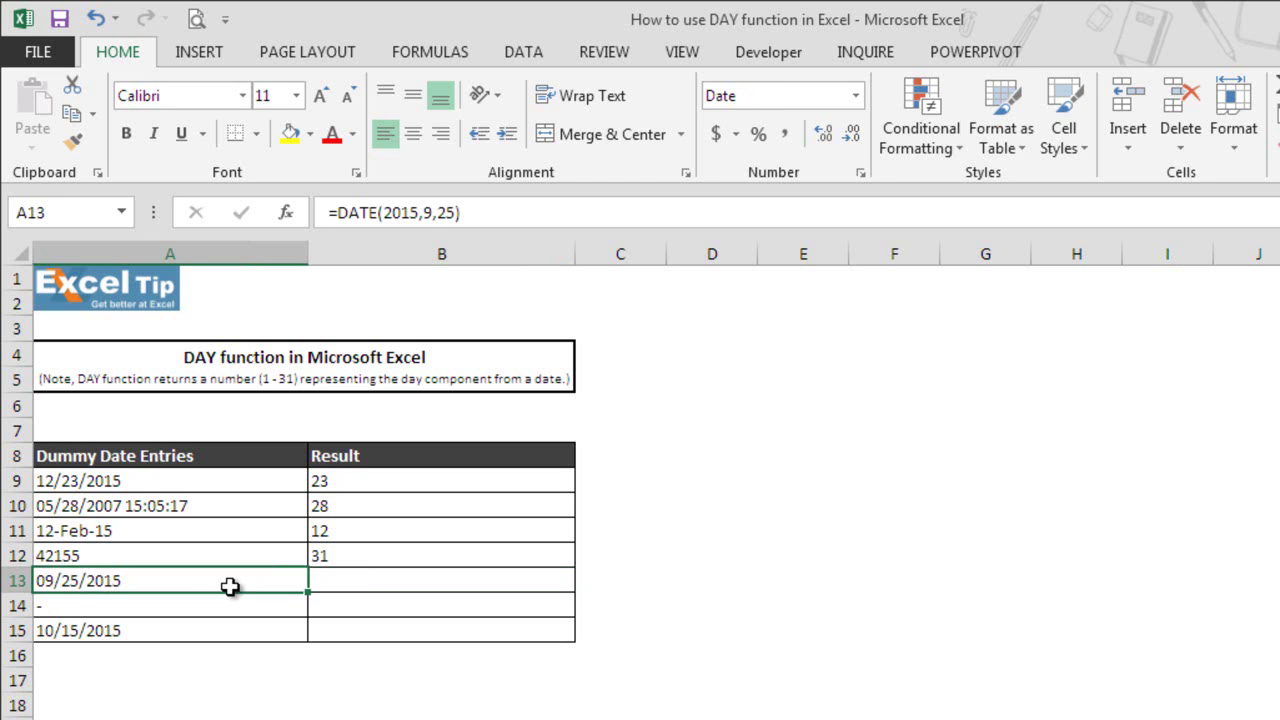
{"action": "left_click", "coordinate": [417, 581]}
{"action": "type", "text": "=day"}
{"action": "key", "text": "Tab"}
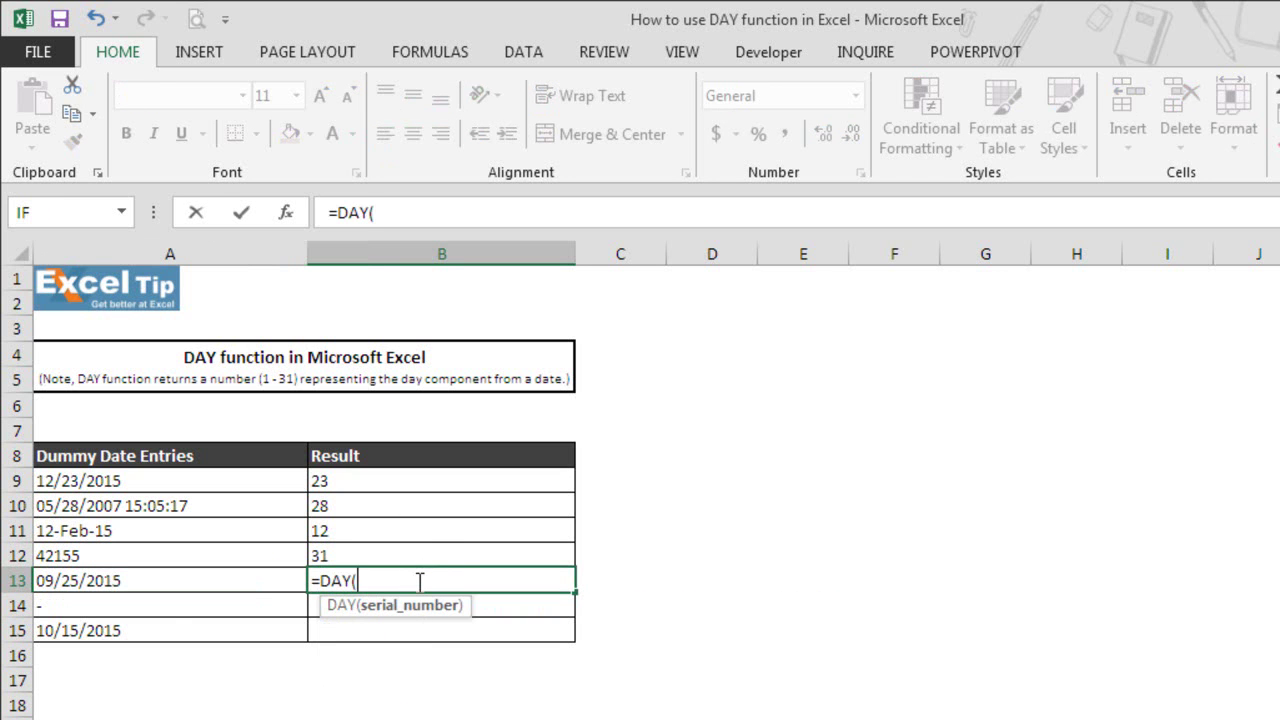
{"action": "left_click", "coordinate": [170, 582]}
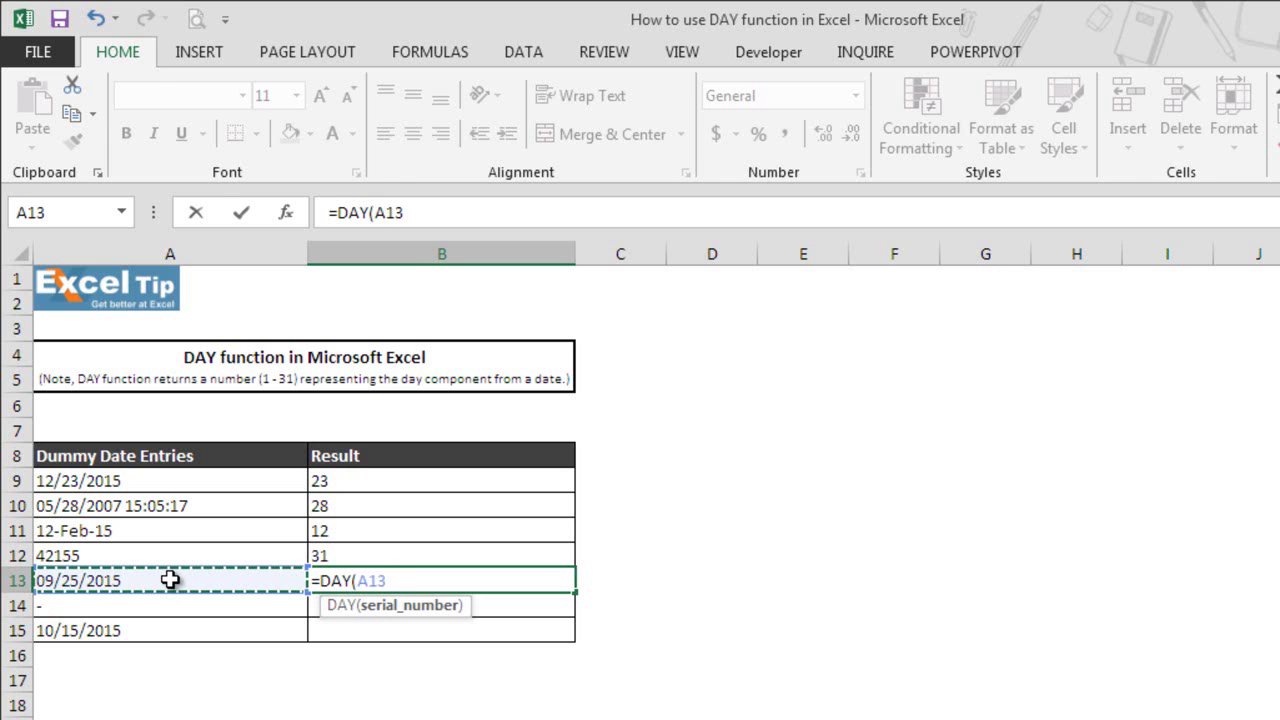
{"action": "key", "text": "Return"}
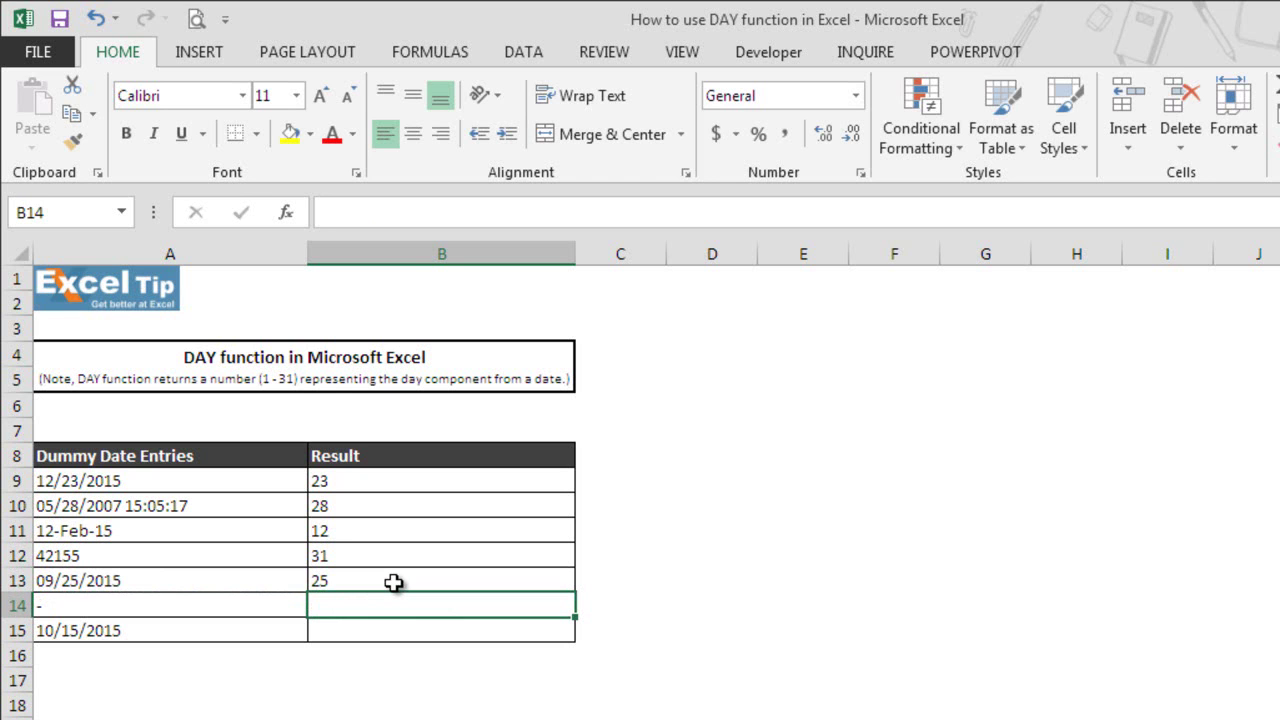
{"action": "left_click", "coordinate": [239, 580]}
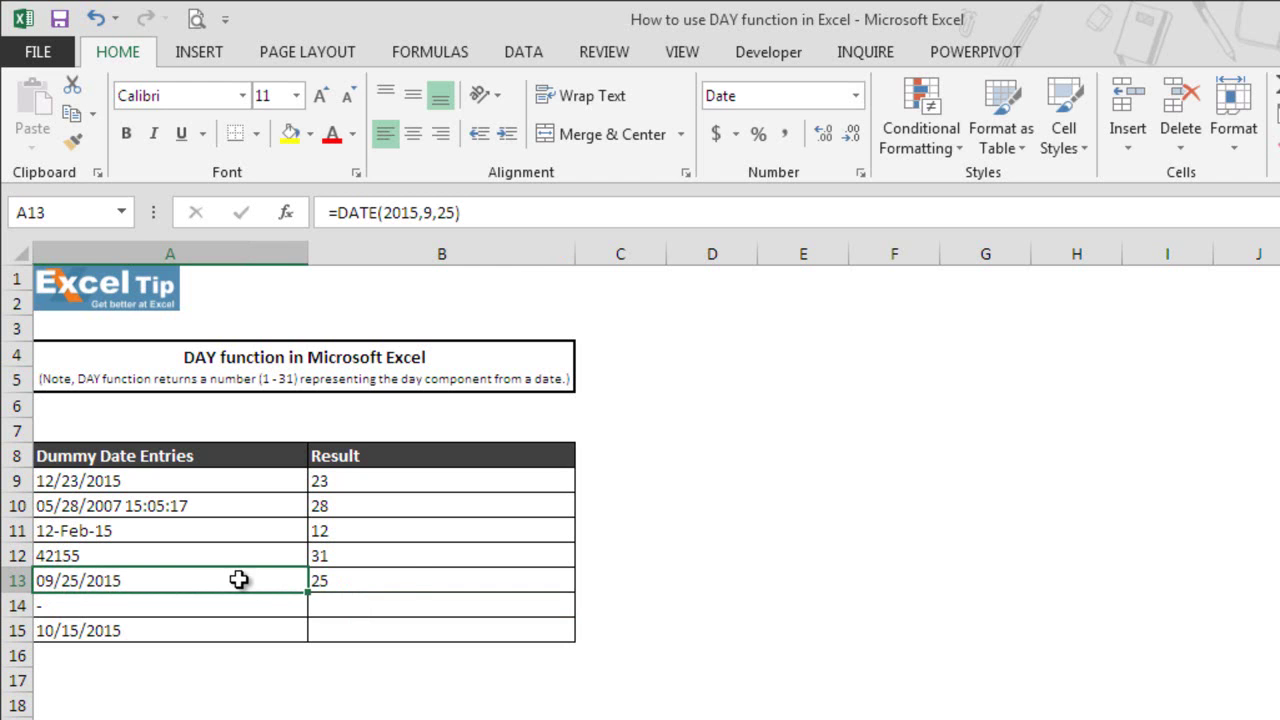
{"action": "left_click", "coordinate": [409, 580]}
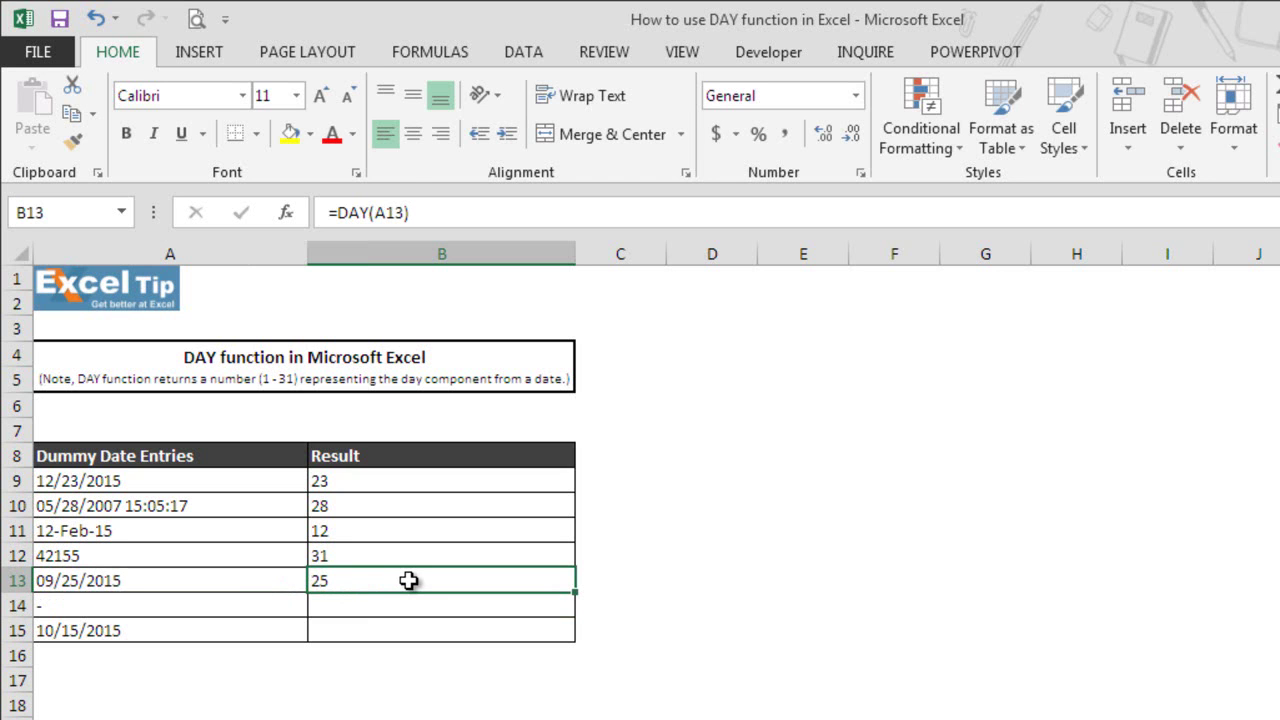
Step: Enter =DAY(TODAY()) in B14 to show today's day number, 30
{"action": "key", "text": "Down"}
{"action": "type", "text": "=day"}
{"action": "key", "text": "Tab"}
{"action": "type", "text": "today"}
{"action": "key", "text": "Tab"}
{"action": "type", "text": "))"}
{"action": "key", "text": "Return"}
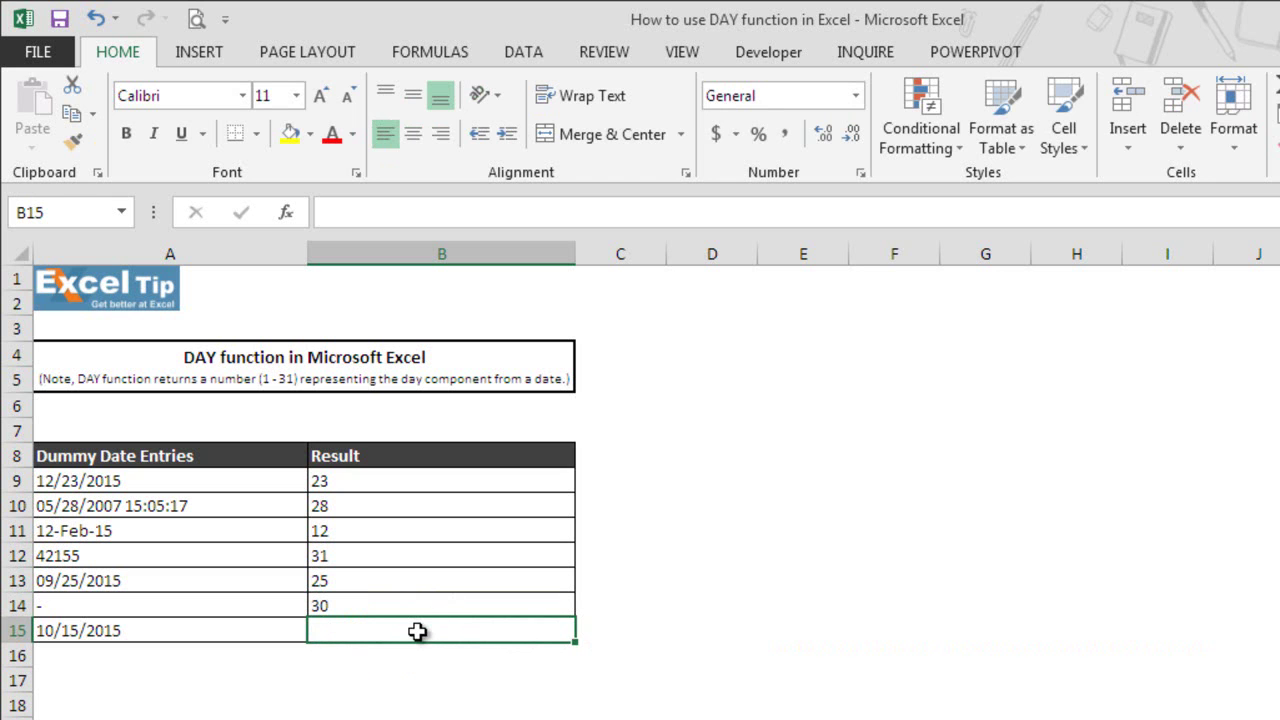
Step: Enter =DAY("10/15/2015") in B15 with the date in quotes
{"action": "type", "text": "="}
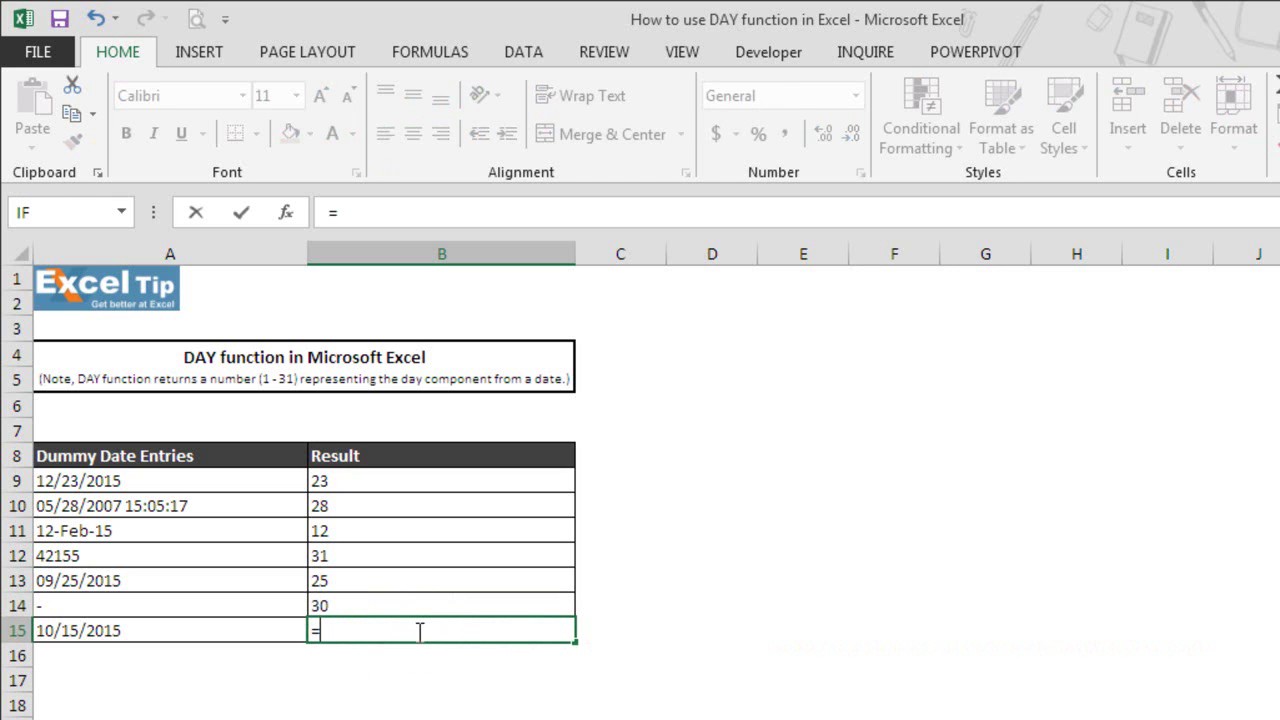
{"action": "type", "text": "day"}
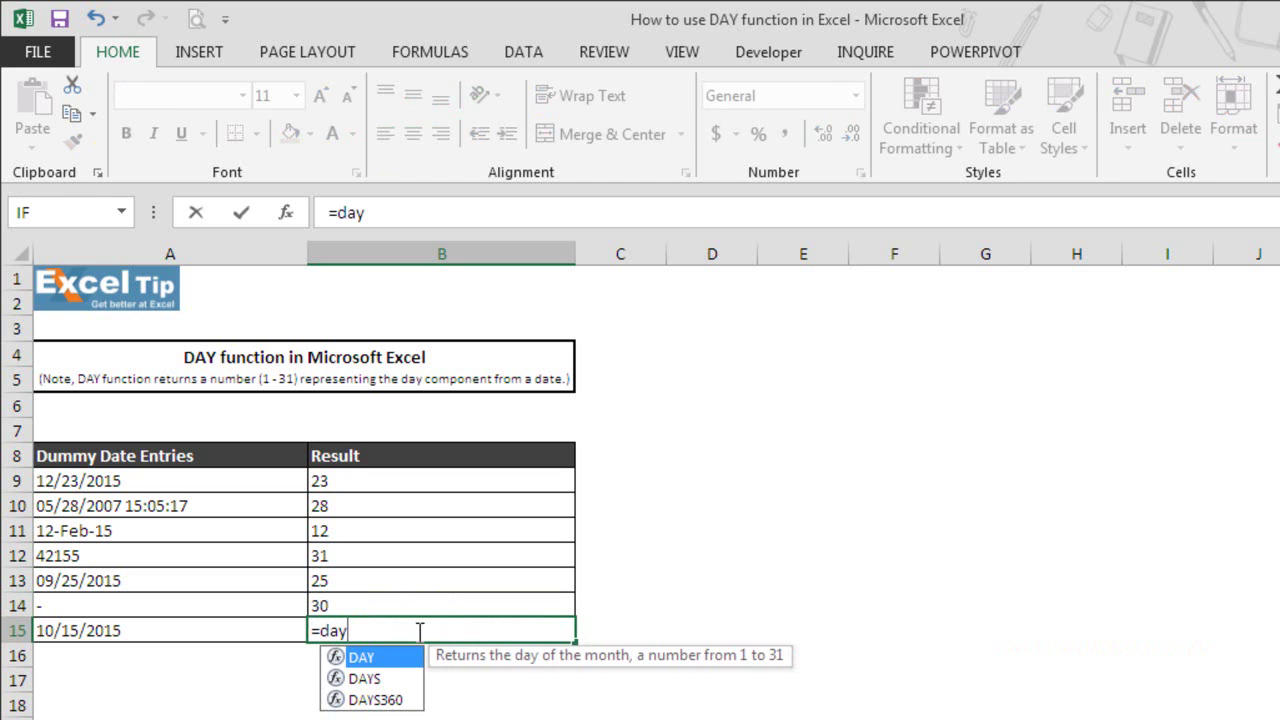
{"action": "key", "text": "Tab"}
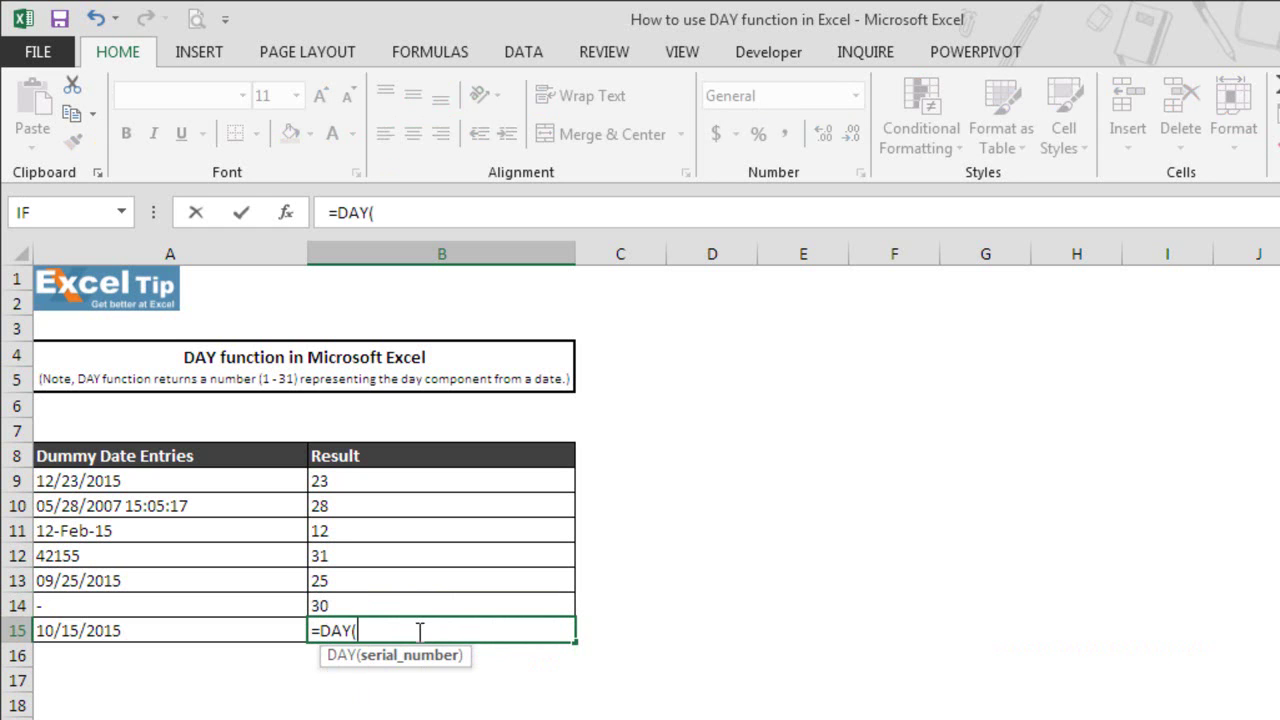
{"action": "type", "text": "\"10/15"}
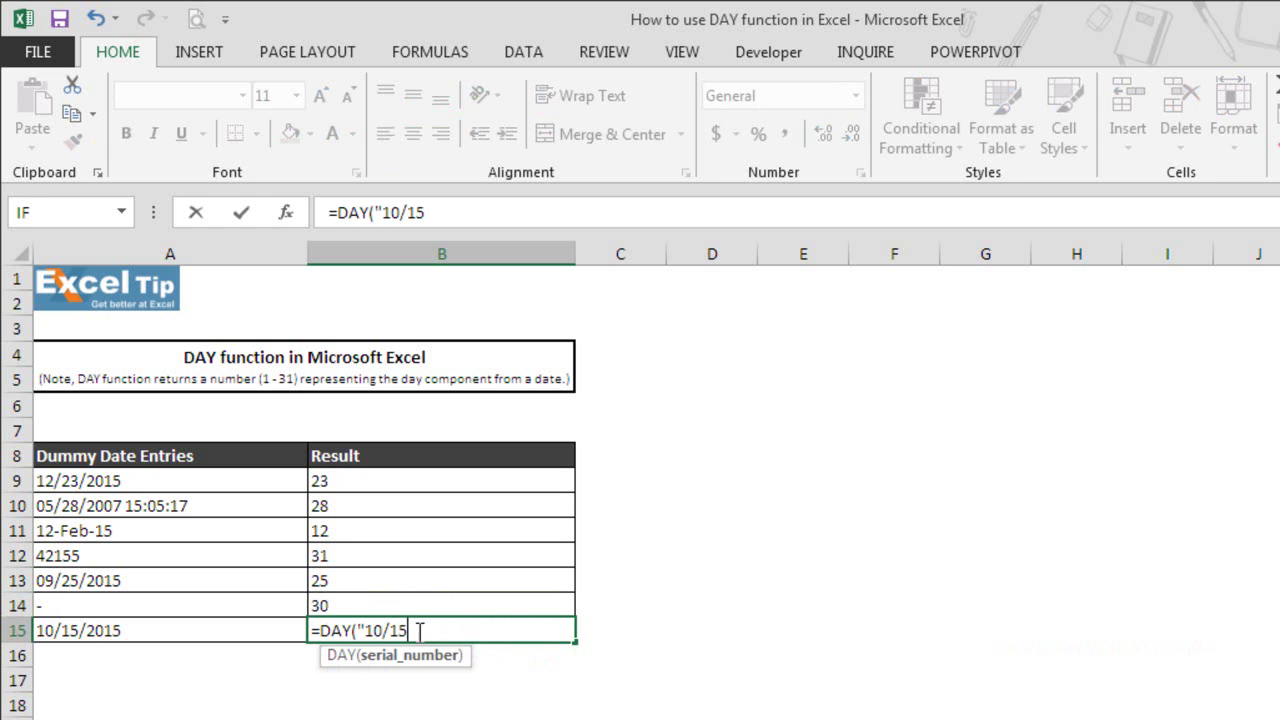
{"action": "type", "text": "/2015\")"}
{"action": "key", "text": "Return"}
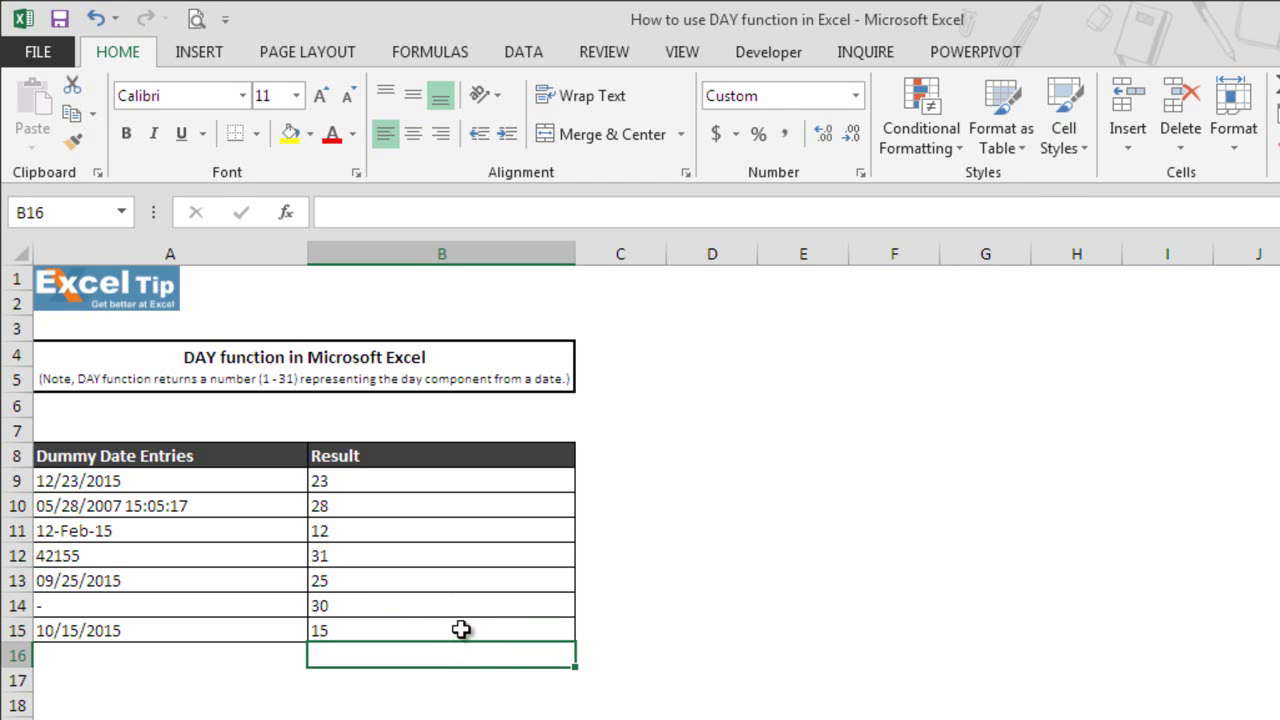
Step: Remove both quotes so B15 holds =DAY(10/15/2015), returning 0
{"action": "left_click", "coordinate": [372, 630]}
{"action": "double_click", "coordinate": [375, 630]}
{"action": "key", "text": "Left"}
{"action": "key", "text": "BackSpace"}
{"action": "left_click", "coordinate": [366, 630]}
{"action": "key", "text": "BackSpace"}
{"action": "key", "text": "Return"}
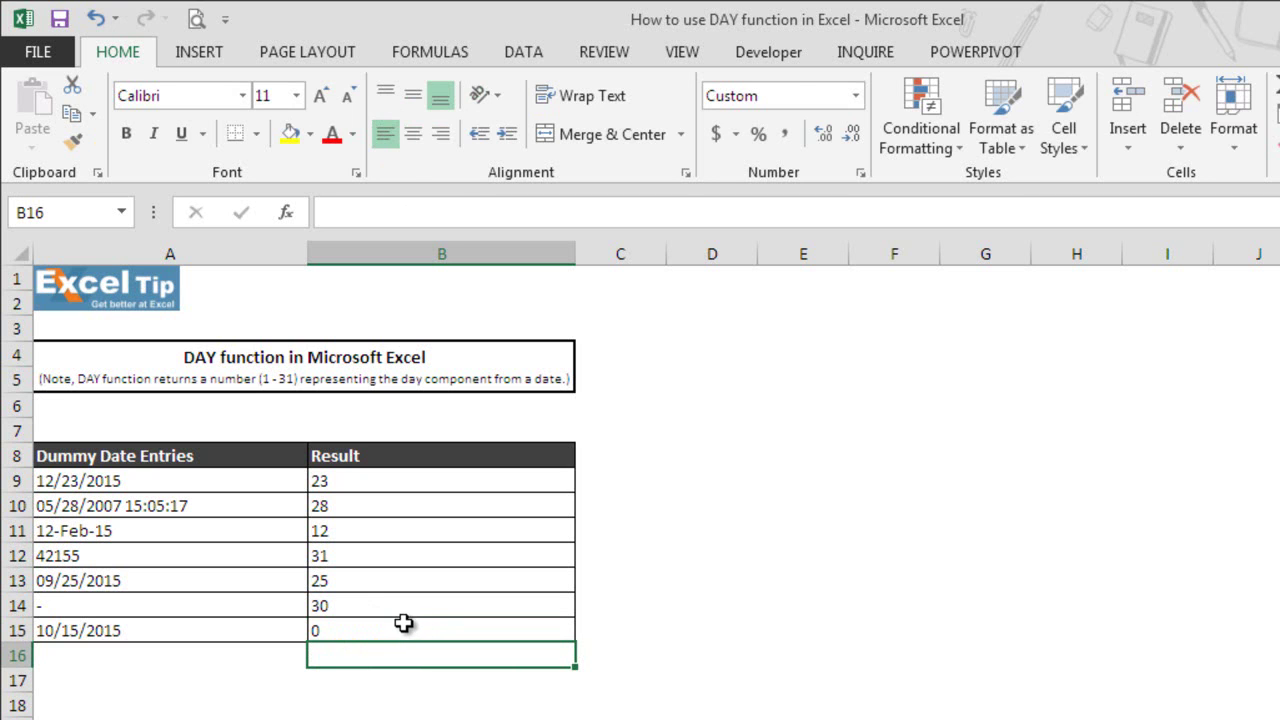
{"action": "left_click", "coordinate": [403, 624]}
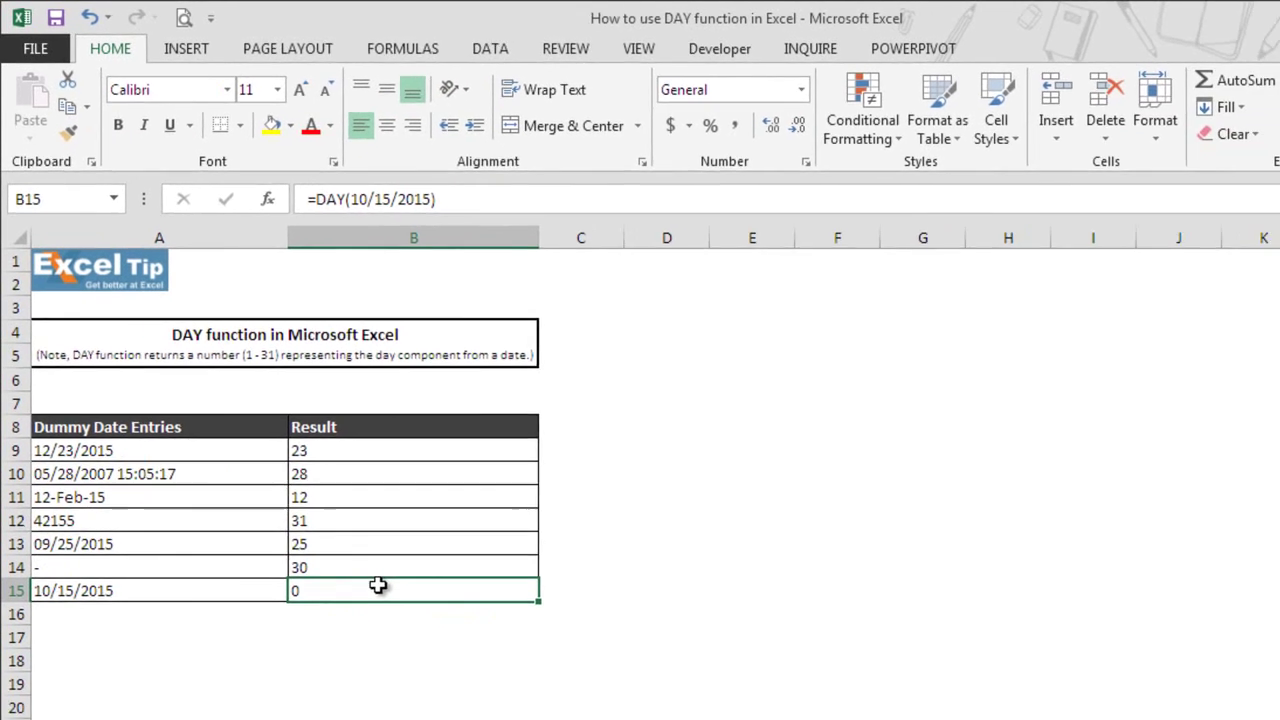
{"action": "left_click", "coordinate": [417, 656]}
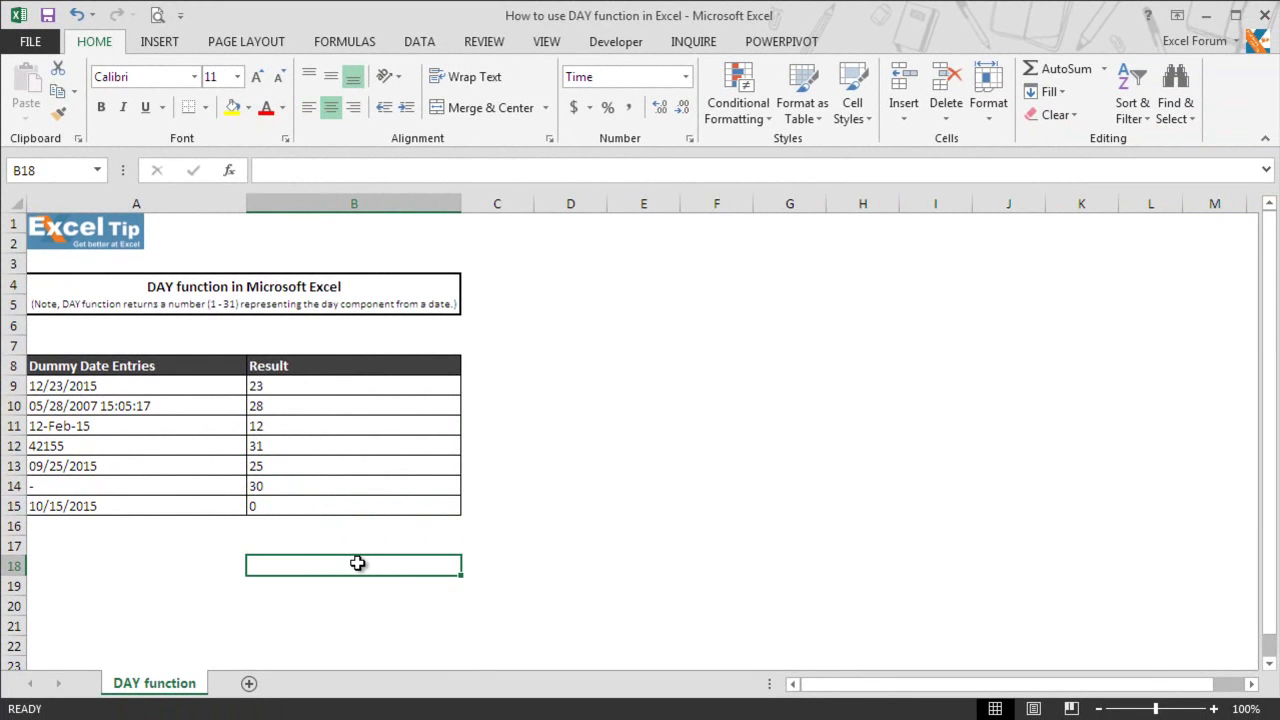